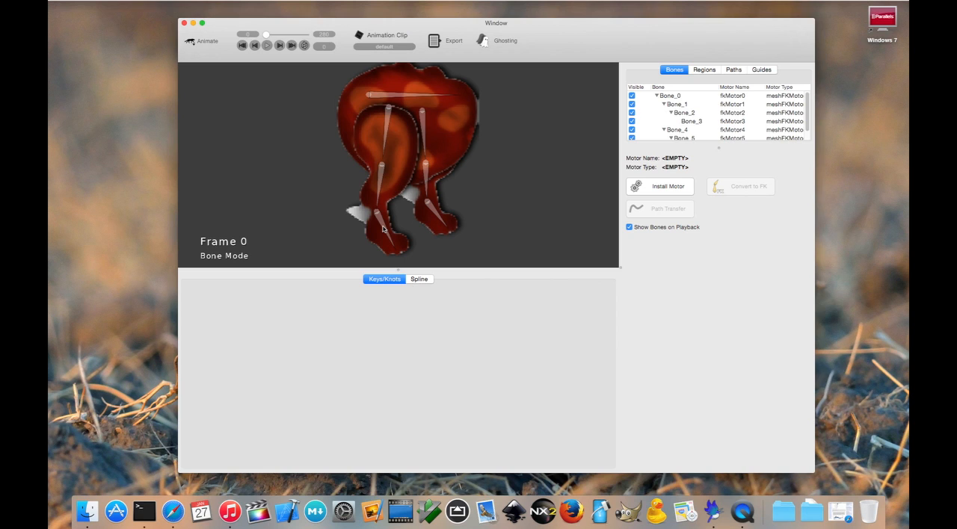
Select the front leg's foot bone, Bone_3, and inspect its angle, posX and posY keys at frame 0
{"action": "left_click", "coordinate": [382, 229]}
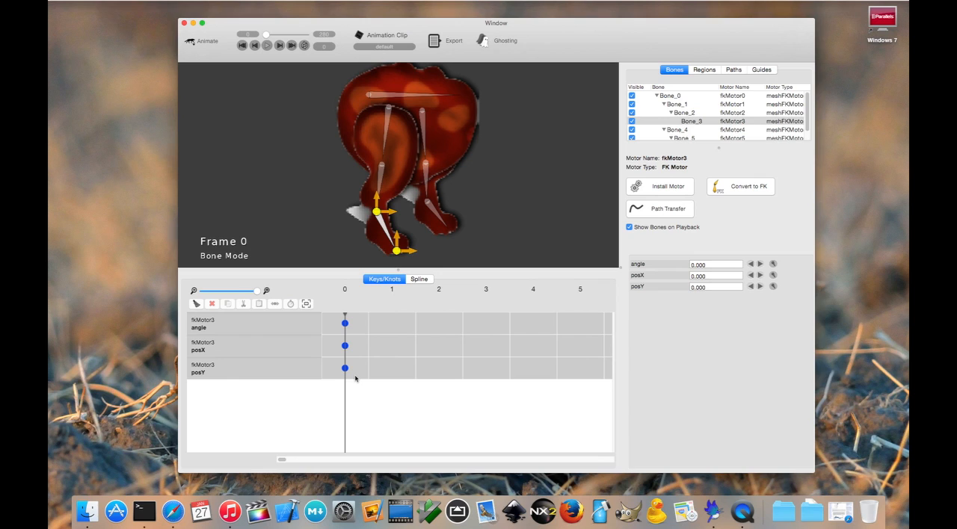
{"action": "left_click", "coordinate": [359, 329]}
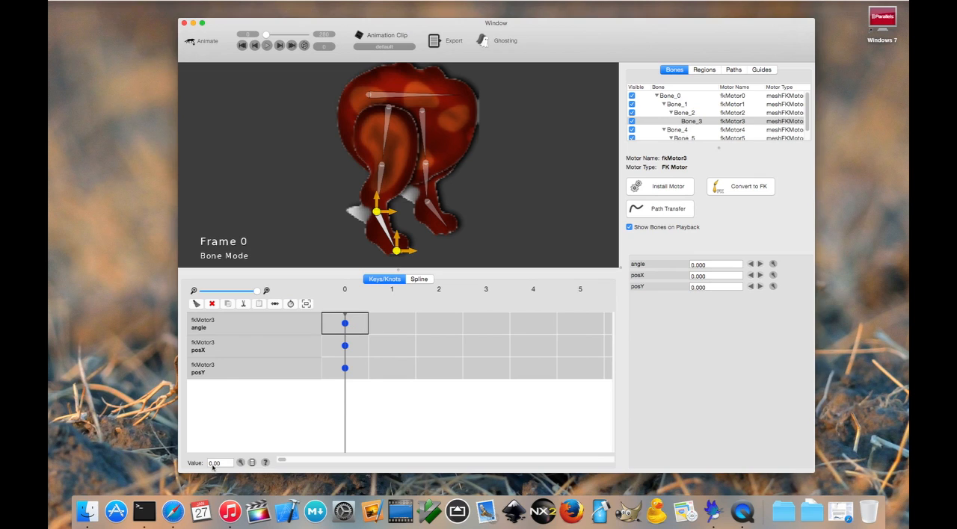
{"action": "left_click", "coordinate": [353, 347]}
{"action": "left_click", "coordinate": [362, 369]}
{"action": "left_click", "coordinate": [353, 323]}
Set Bone_3's angle key at frame 0 to 50
{"action": "left_click", "coordinate": [240, 463]}
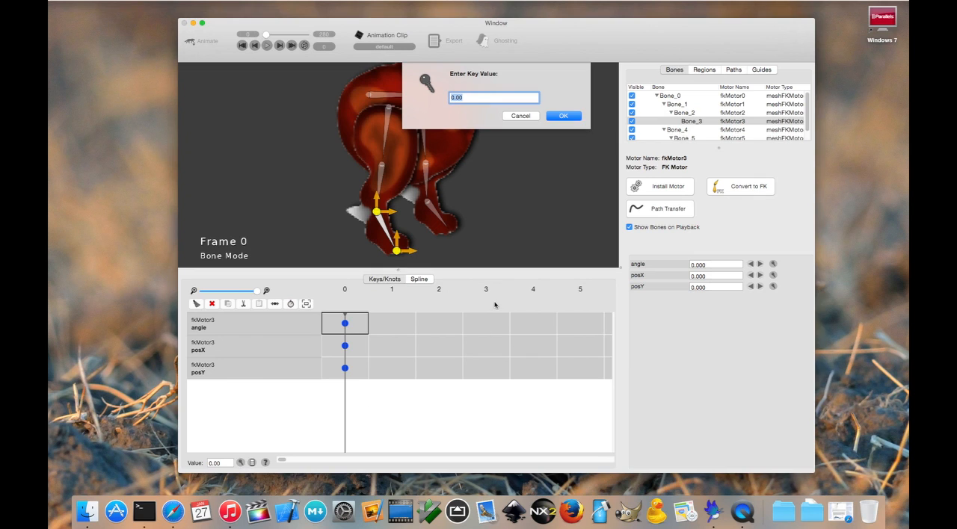
{"action": "type", "text": "50"}
{"action": "key", "text": "Return"}
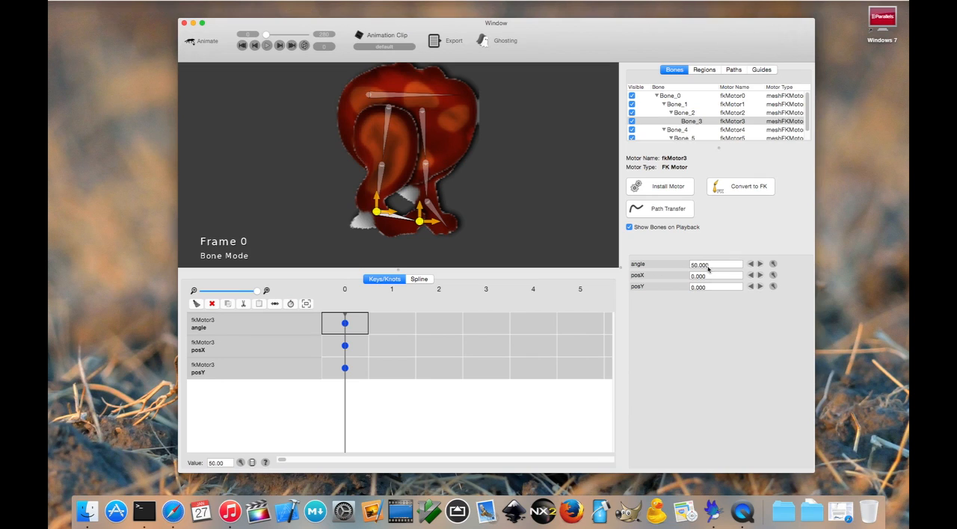
Reset Bone_3's angle key at frame 0 to 0
{"action": "left_click", "coordinate": [773, 265]}
{"action": "type", "text": "0"}
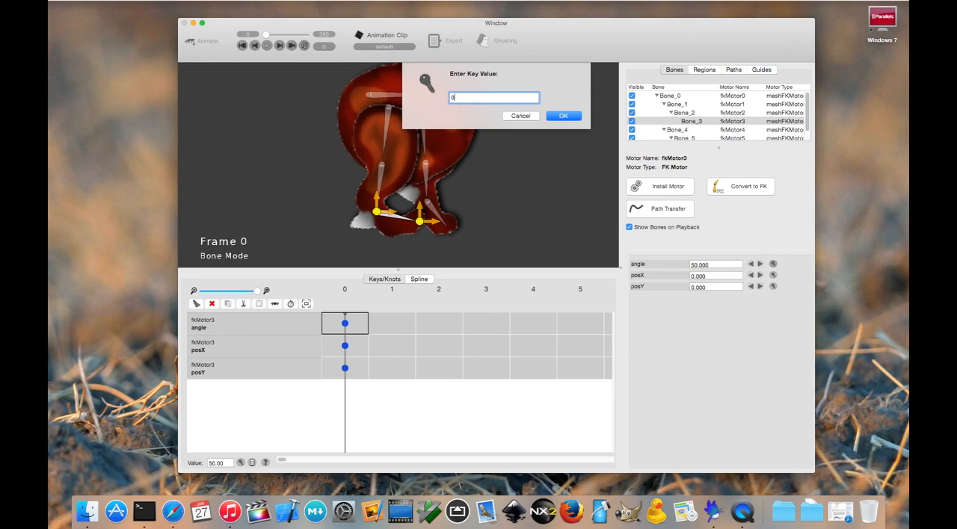
{"action": "key", "text": "Return"}
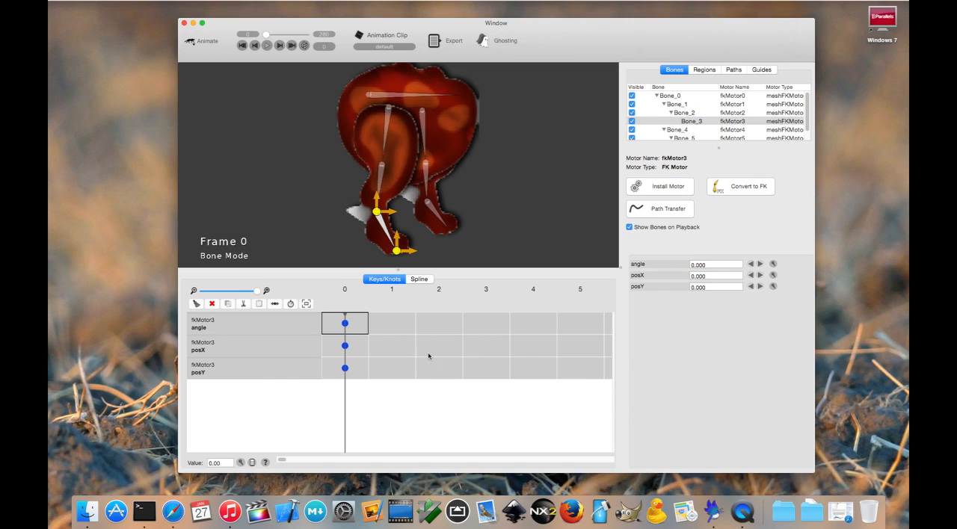
Add an angle key with value 70 at frame 5 for Bone_3 and advance the playhead to that key
{"action": "left_click", "coordinate": [585, 330]}
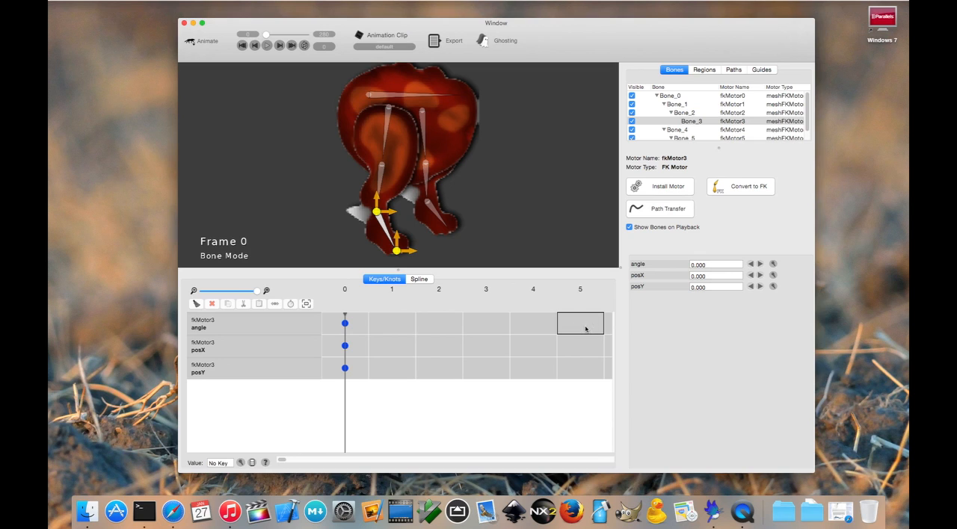
{"action": "left_click", "coordinate": [241, 463]}
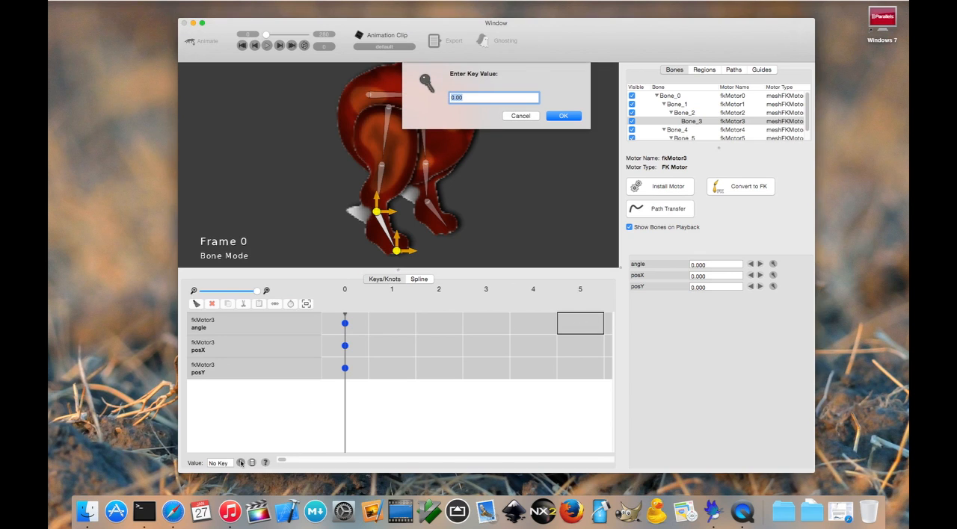
{"action": "type", "text": "70"}
{"action": "key", "text": "Return"}
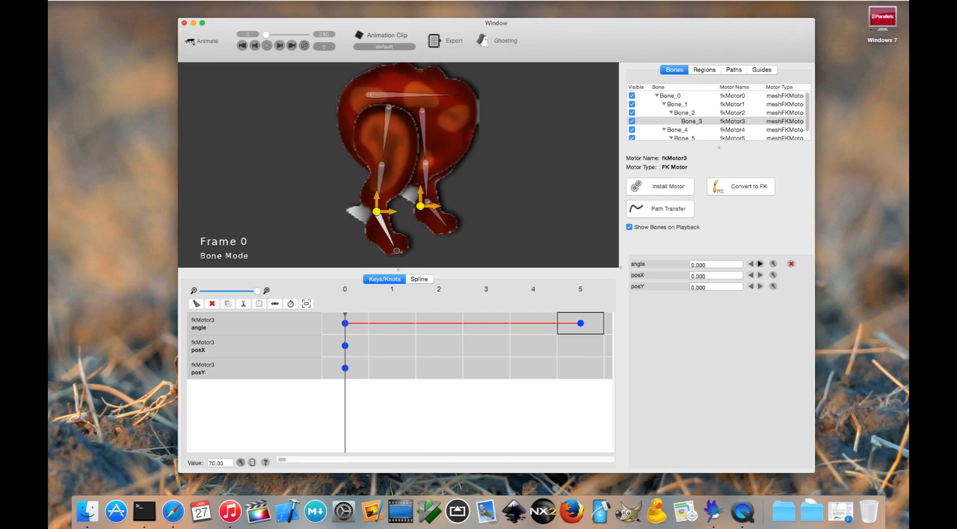
{"action": "left_click", "coordinate": [345, 323]}
{"action": "left_click", "coordinate": [585, 326]}
{"action": "left_click", "coordinate": [761, 264]}
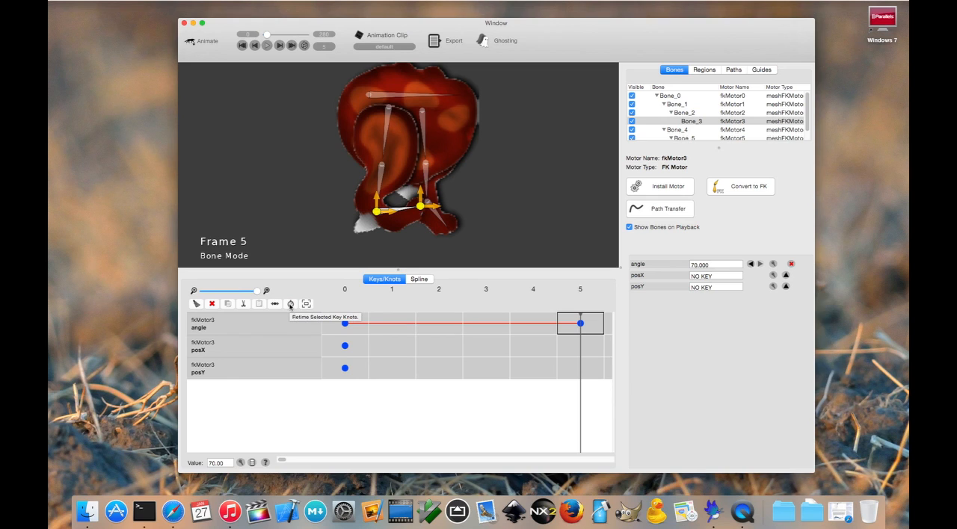
Add an angle key with value 0 at frame 8 for Bone_3
{"action": "left_click", "coordinate": [282, 460]}
{"action": "left_click_drag", "start_coordinate": [282, 460], "coordinate": [287, 461]}
{"action": "left_click", "coordinate": [487, 324]}
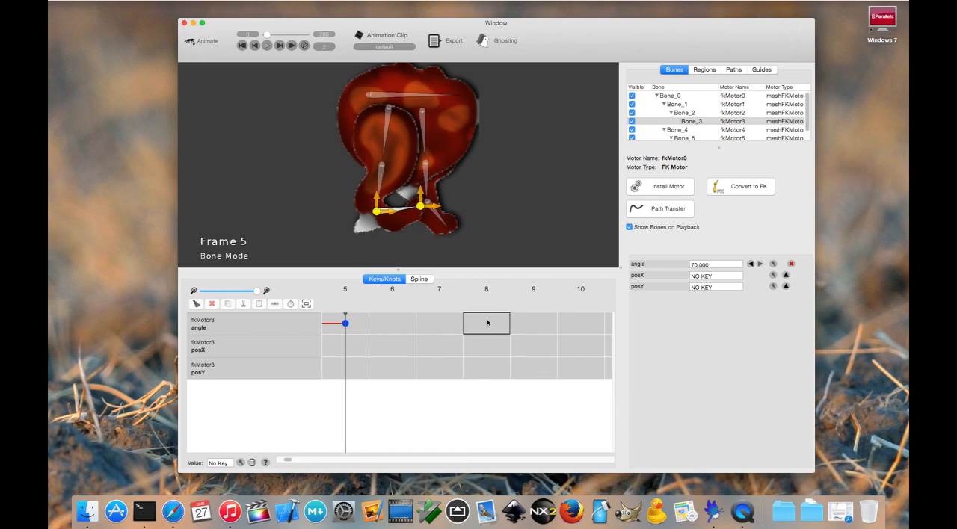
{"action": "left_click", "coordinate": [240, 462]}
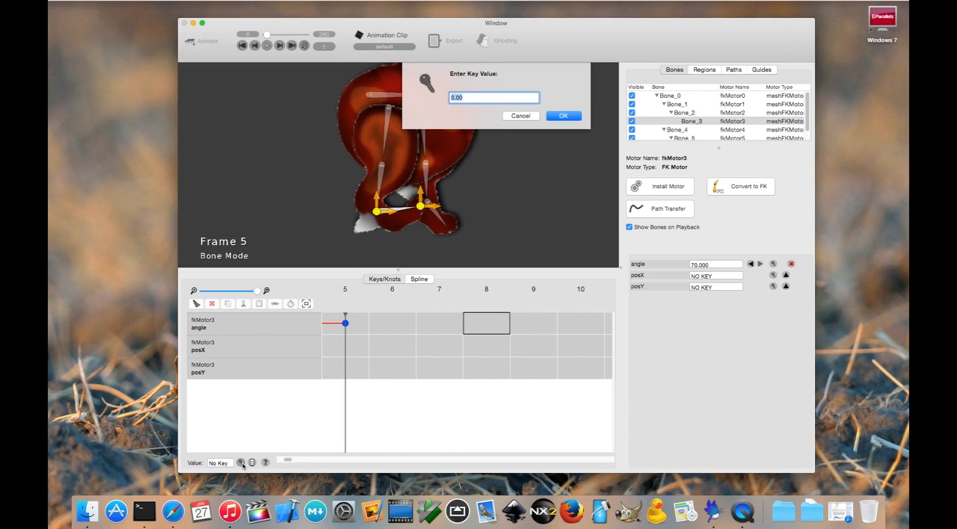
{"action": "key", "text": "Return"}
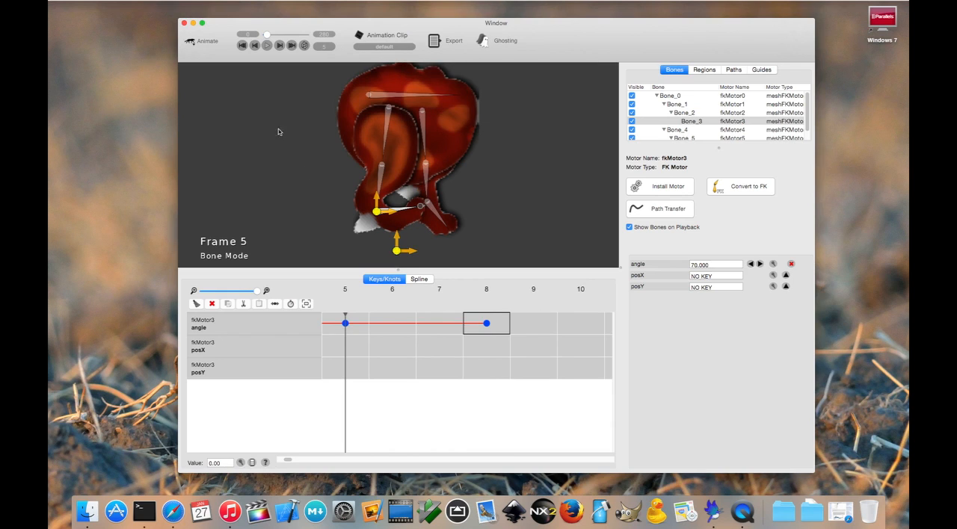
Step the playhead back and forth between frames 5 and 8 to examine the foot's motion and its angle keys
{"action": "left_click", "coordinate": [279, 45]}
{"action": "left_click", "coordinate": [279, 46]}
{"action": "left_click", "coordinate": [278, 46]}
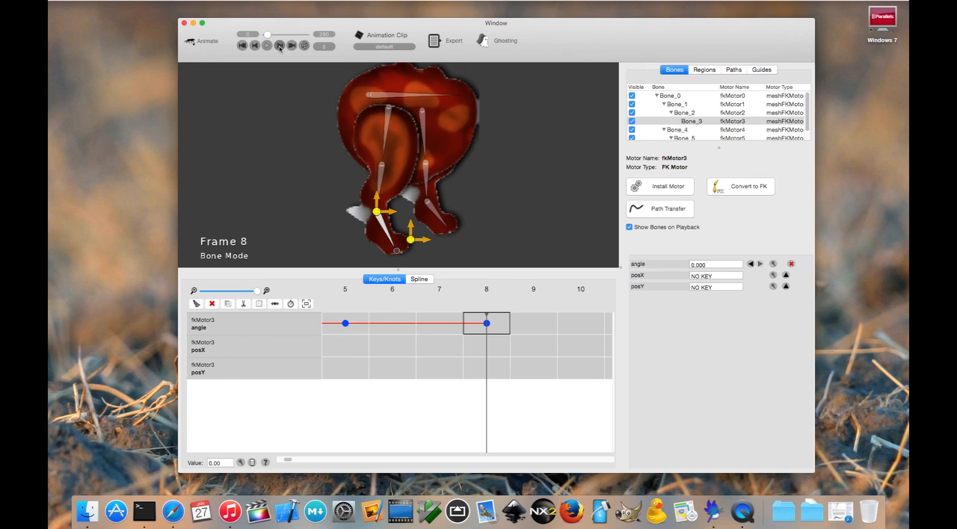
{"action": "left_click", "coordinate": [255, 45]}
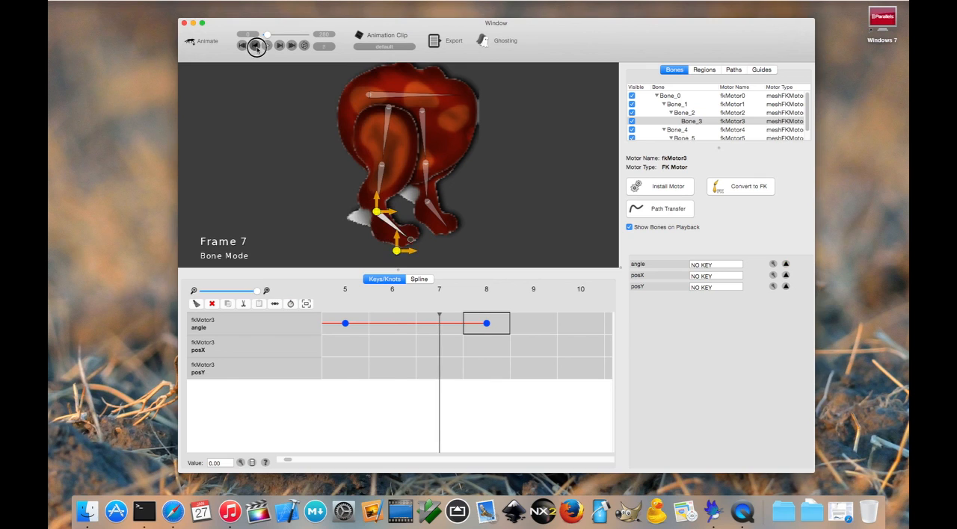
{"action": "left_click", "coordinate": [255, 46]}
{"action": "left_click", "coordinate": [255, 46]}
{"action": "left_click", "coordinate": [346, 322]}
{"action": "left_click", "coordinate": [280, 47]}
{"action": "left_click", "coordinate": [279, 46]}
{"action": "left_click", "coordinate": [280, 46]}
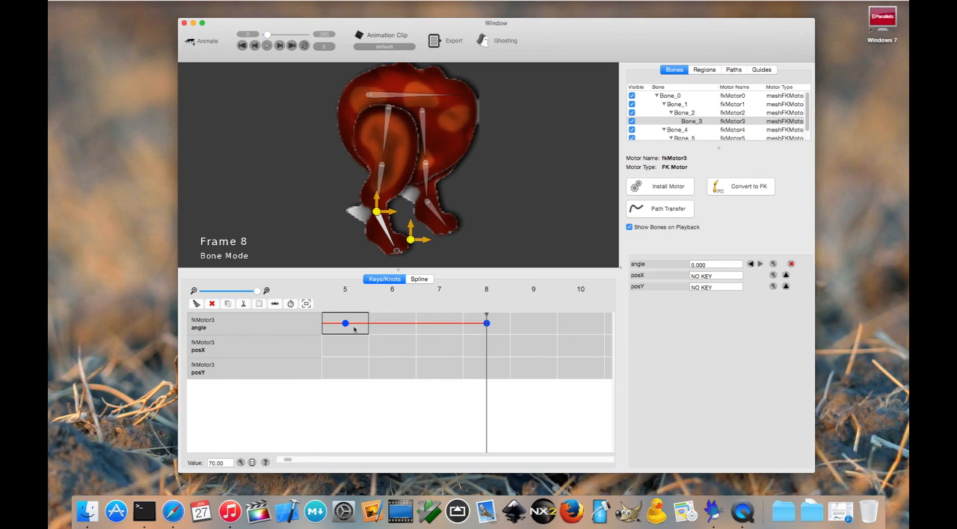
{"action": "left_click", "coordinate": [487, 323]}
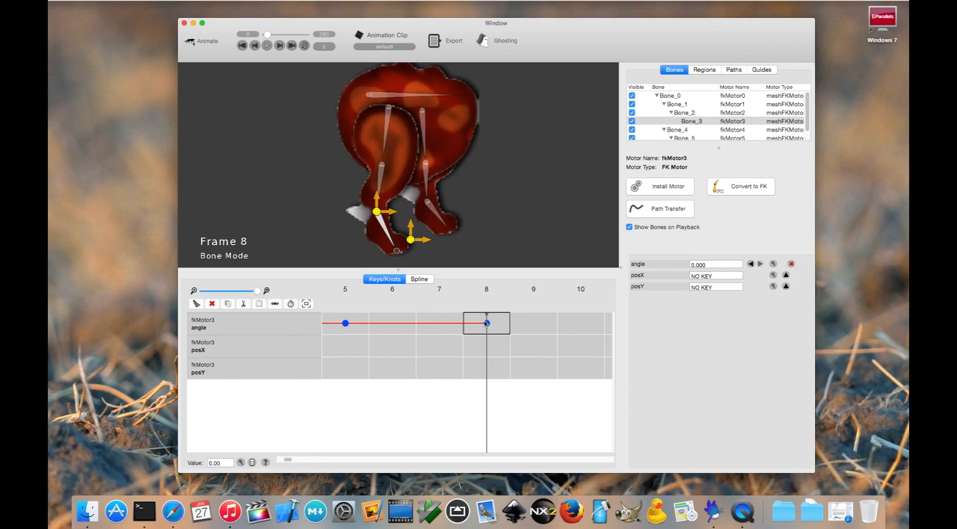
Retime the angle keys from frame 5 to frame 8 by a factor of 2
{"action": "left_click_drag", "start_coordinate": [344, 323], "coordinate": [477, 324]}
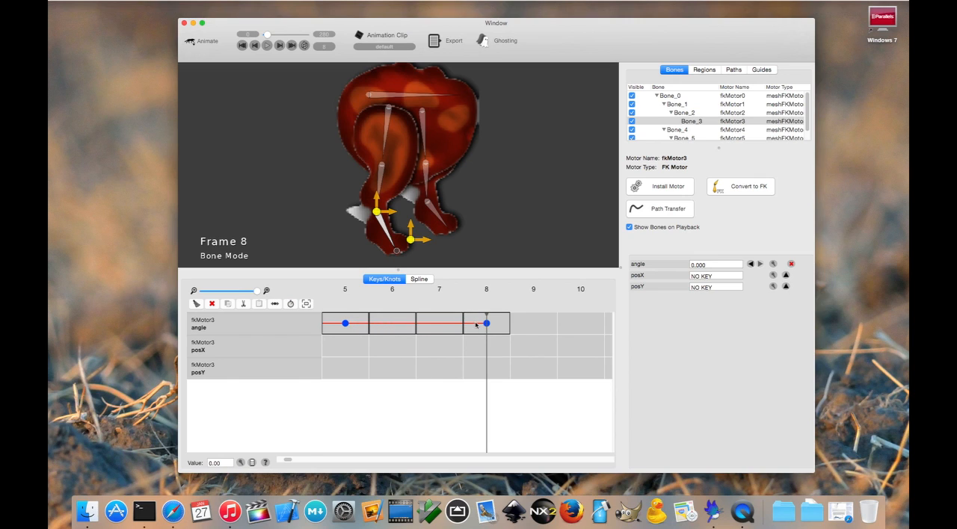
{"action": "left_click", "coordinate": [291, 304]}
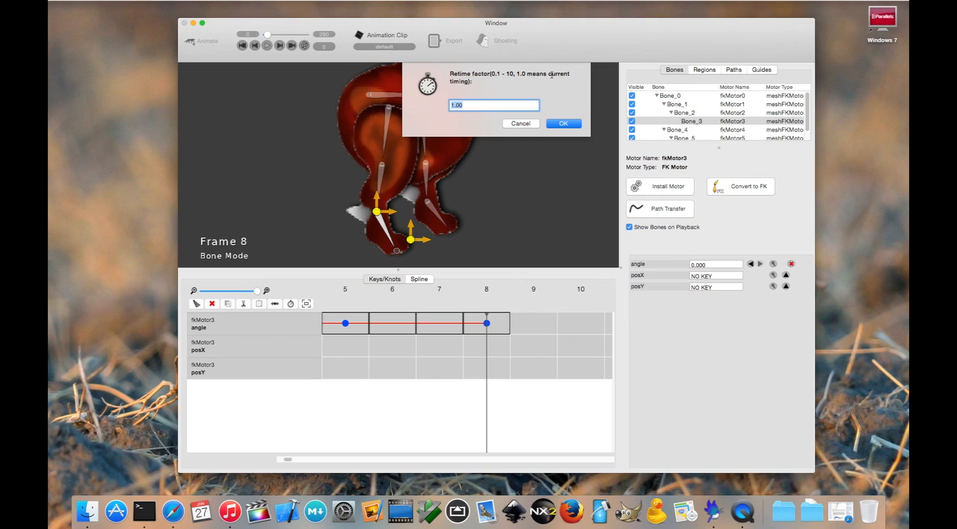
{"action": "type", "text": "2"}
{"action": "left_click", "coordinate": [564, 124]}
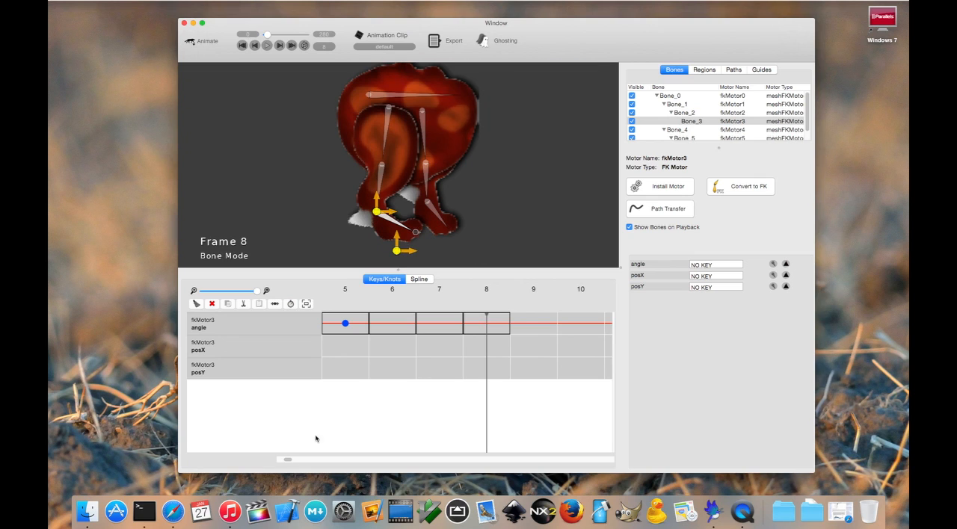
Check where the retimed end key sits and step through the frames after frame 5 to examine the slower motion
{"action": "left_click_drag", "start_coordinate": [286, 459], "coordinate": [294, 459]}
{"action": "left_click", "coordinate": [376, 324]}
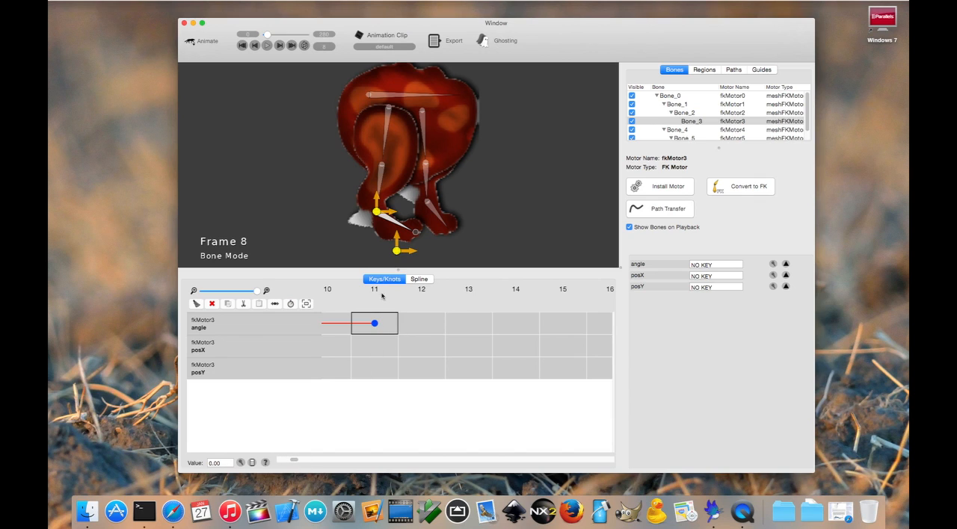
{"action": "left_click_drag", "start_coordinate": [294, 459], "coordinate": [285, 459]}
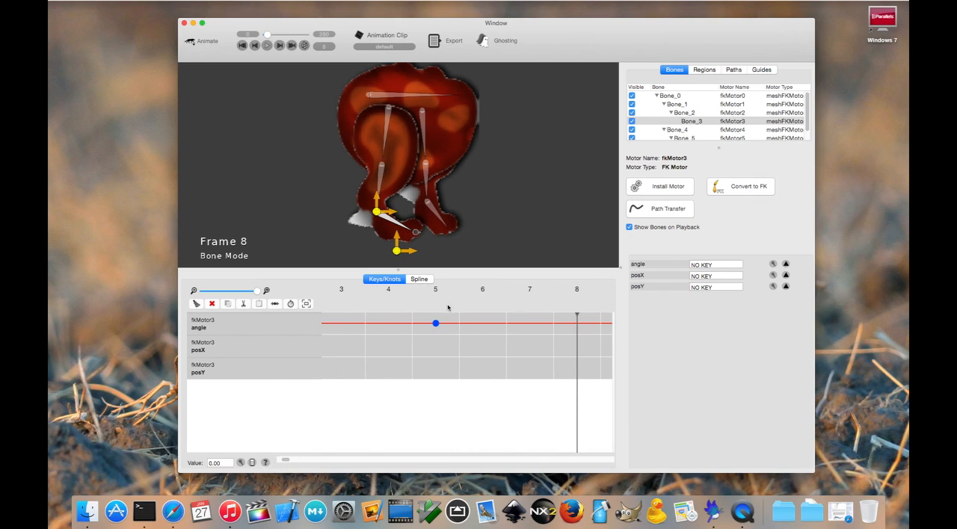
{"action": "left_click", "coordinate": [438, 302]}
{"action": "left_click", "coordinate": [279, 46]}
{"action": "left_click", "coordinate": [279, 46]}
{"action": "left_click", "coordinate": [279, 46]}
{"action": "left_click", "coordinate": [279, 45]}
{"action": "left_click", "coordinate": [279, 46]}
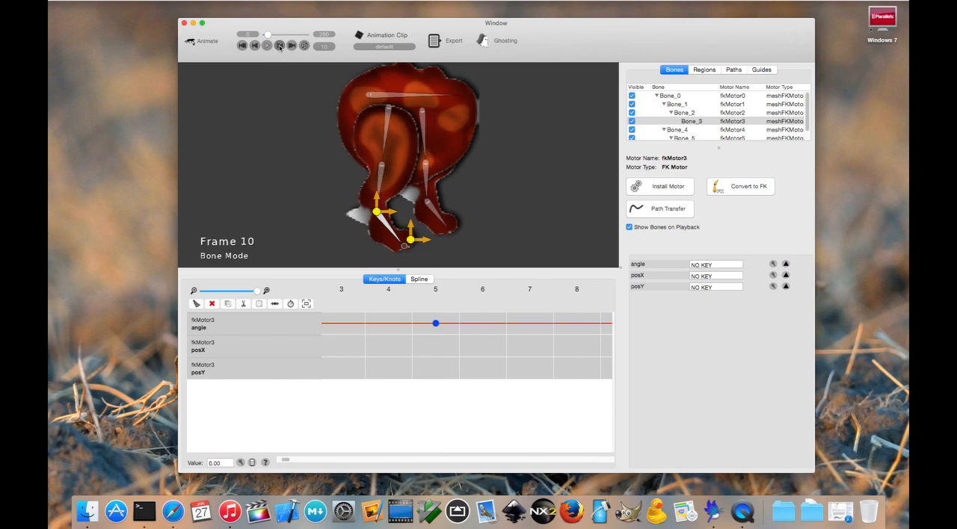
{"action": "left_click_drag", "start_coordinate": [284, 461], "coordinate": [293, 460]}
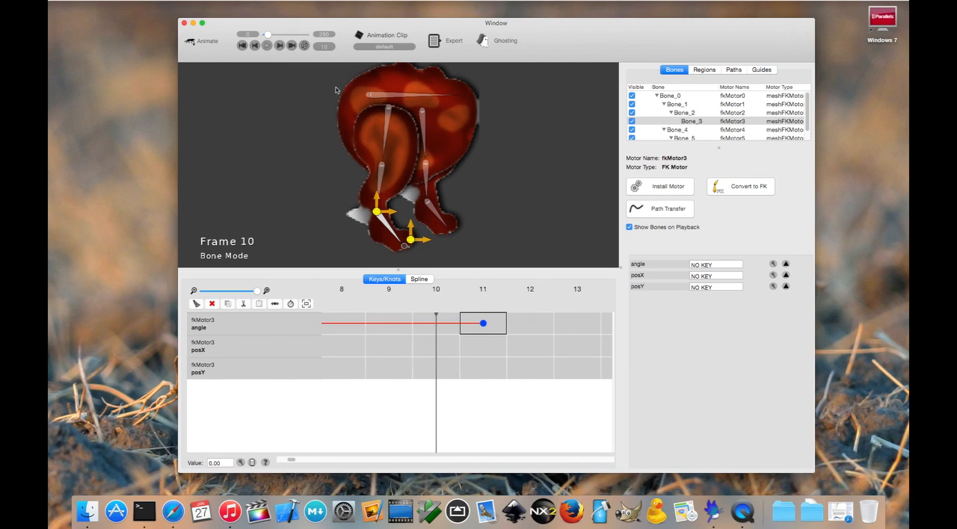
{"action": "left_click", "coordinate": [279, 46]}
{"action": "left_click", "coordinate": [255, 45]}
{"action": "left_click", "coordinate": [254, 45]}
{"action": "left_click", "coordinate": [255, 45]}
{"action": "left_click", "coordinate": [254, 46]}
{"action": "left_click", "coordinate": [255, 46]}
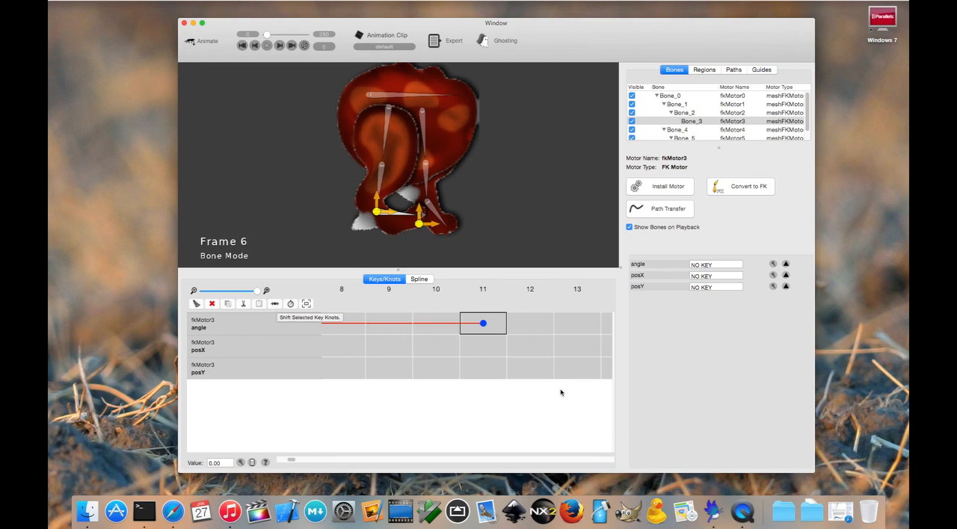
Shift the angle key at frame 11 by 2 frames and select the moved key
{"action": "left_click", "coordinate": [451, 326]}
{"action": "left_click", "coordinate": [488, 322]}
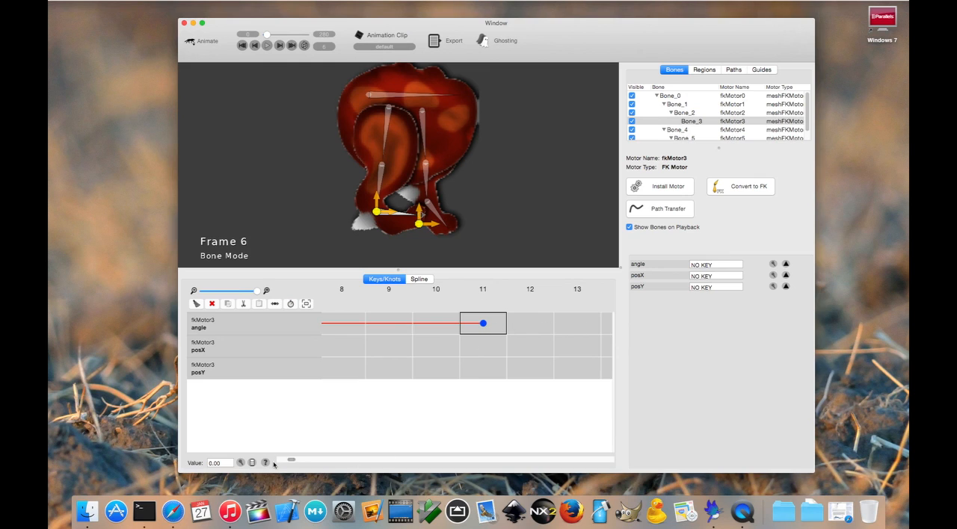
{"action": "left_click", "coordinate": [274, 304]}
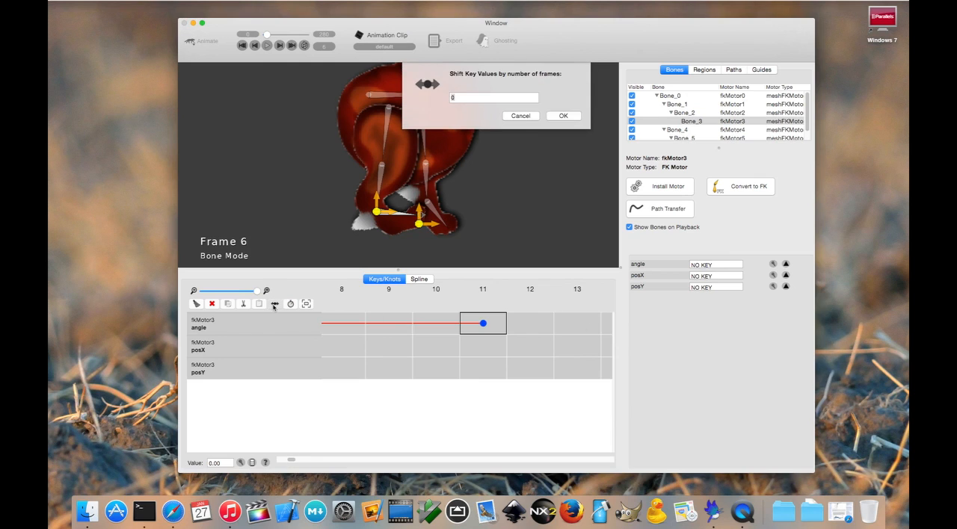
{"action": "type", "text": "2"}
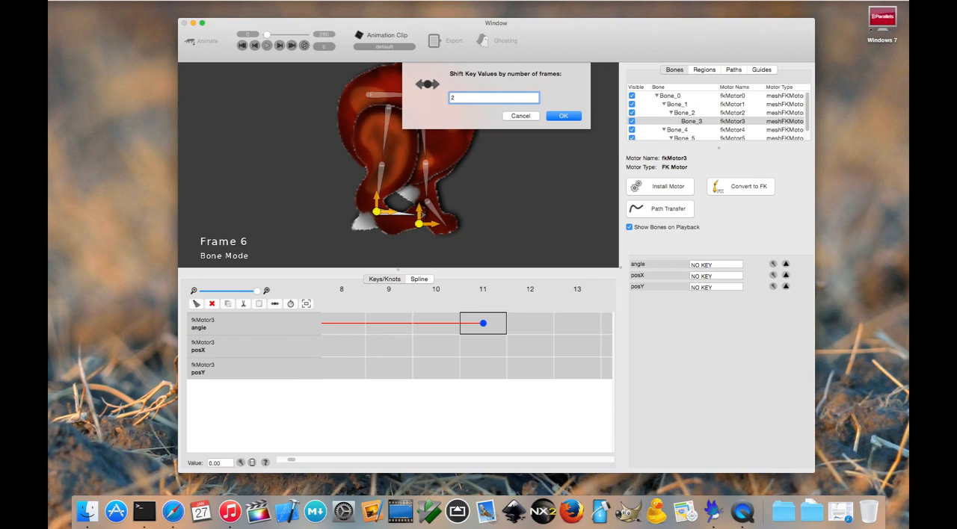
{"action": "left_click", "coordinate": [569, 115]}
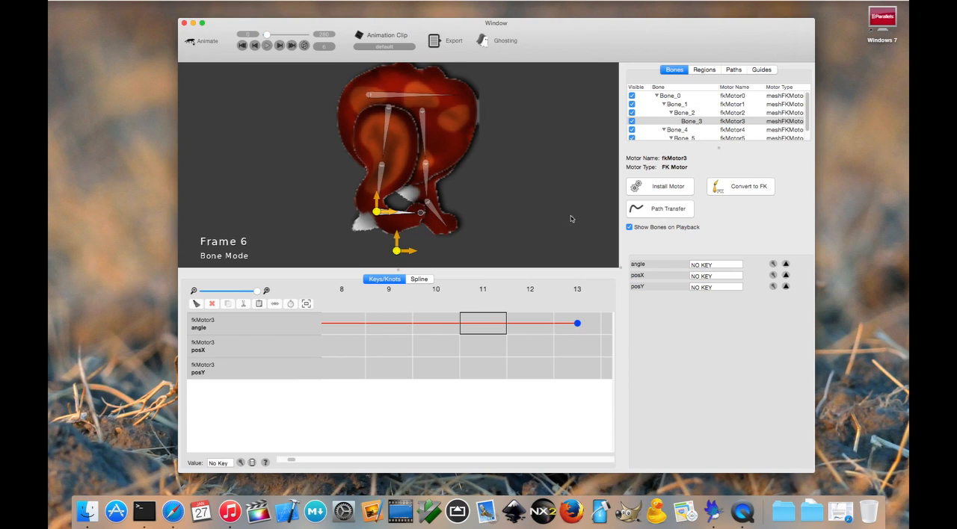
{"action": "left_click", "coordinate": [582, 326]}
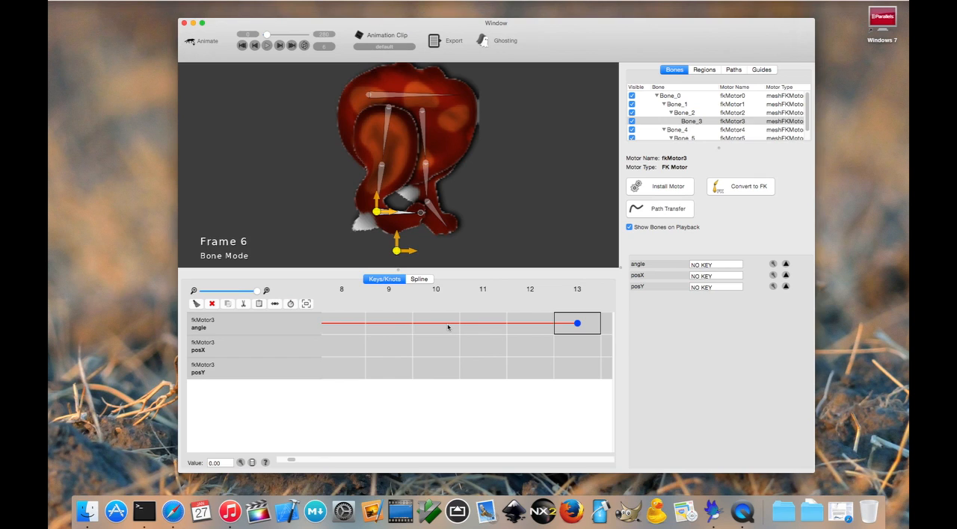
Deselect the bone, switch to the spline view and examine the angle curve's keys at frames 0, 5 and 13
{"action": "left_click", "coordinate": [524, 226]}
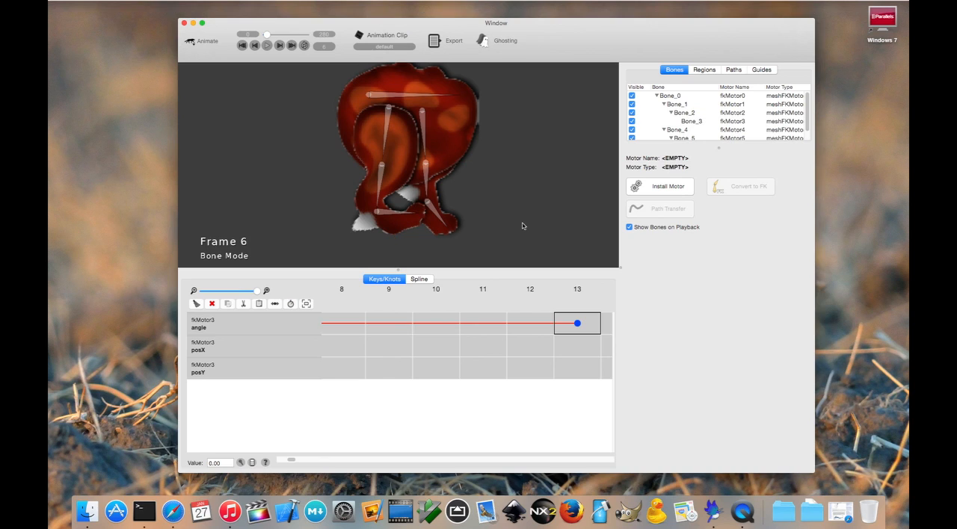
{"action": "left_click", "coordinate": [424, 280]}
{"action": "left_click", "coordinate": [284, 459]}
{"action": "mouse_move", "coordinate": [284, 459]}
{"action": "left_mouse_down"}
{"action": "mouse_move", "coordinate": [292, 455]}
{"action": "mouse_move", "coordinate": [280, 458]}
{"action": "left_mouse_up"}
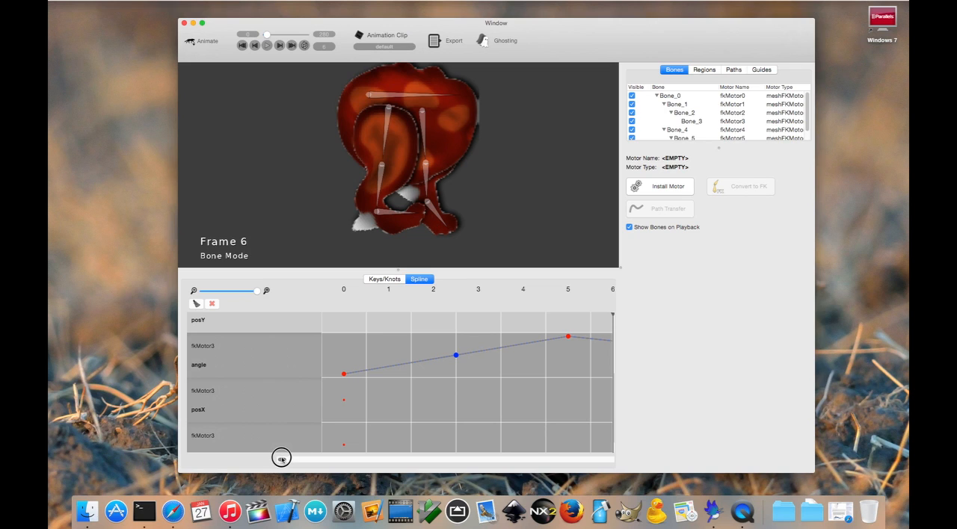
{"action": "mouse_move", "coordinate": [281, 457]}
{"action": "left_mouse_down"}
{"action": "mouse_move", "coordinate": [294, 457]}
{"action": "mouse_move", "coordinate": [275, 456]}
{"action": "left_mouse_up"}
{"action": "left_click", "coordinate": [343, 375]}
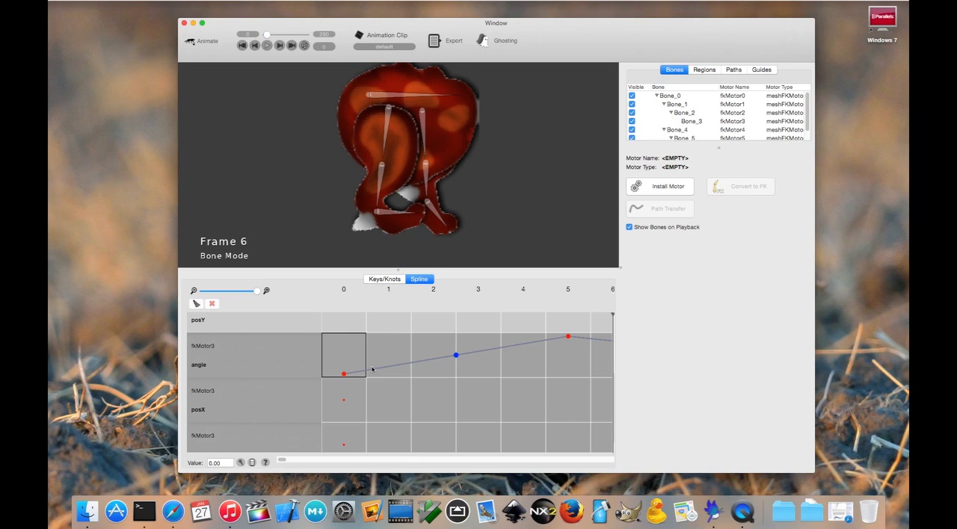
{"action": "left_click", "coordinate": [566, 338]}
{"action": "left_click_drag", "start_coordinate": [278, 460], "coordinate": [294, 459]}
{"action": "left_click", "coordinate": [502, 367]}
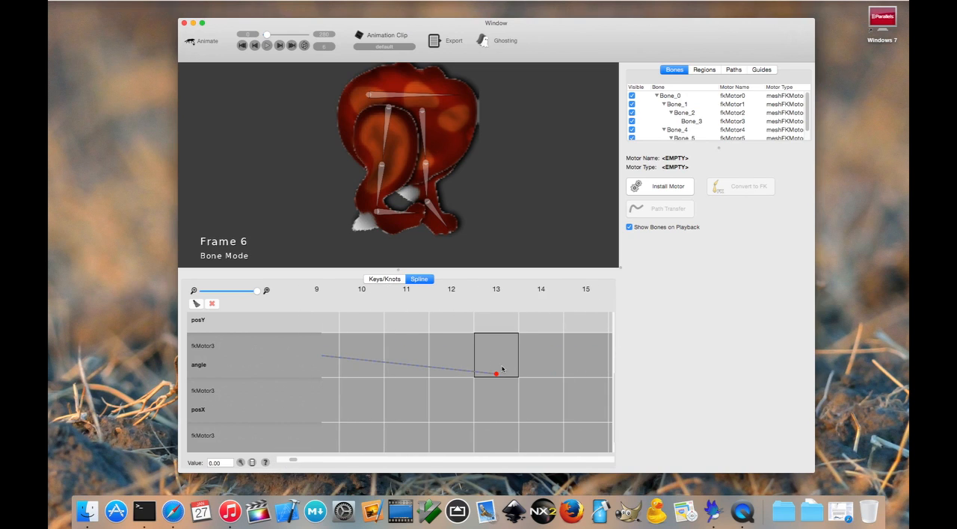
Bend the angle curve between frames 0 and 5 into an S-shape by raising its first control point and lowering the second
{"action": "left_click_drag", "start_coordinate": [295, 460], "coordinate": [282, 460]}
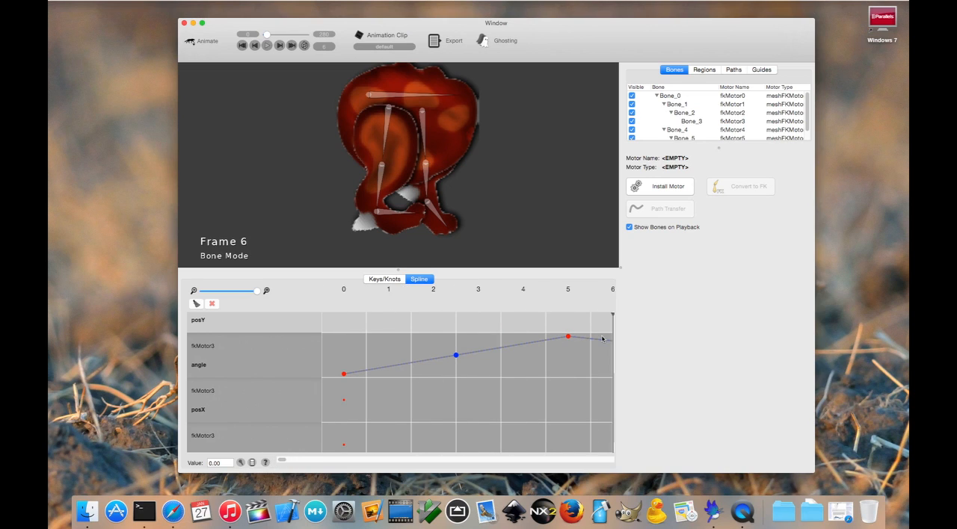
{"action": "left_click_drag", "start_coordinate": [283, 460], "coordinate": [261, 459]}
{"action": "left_click_drag", "start_coordinate": [456, 356], "coordinate": [462, 376]}
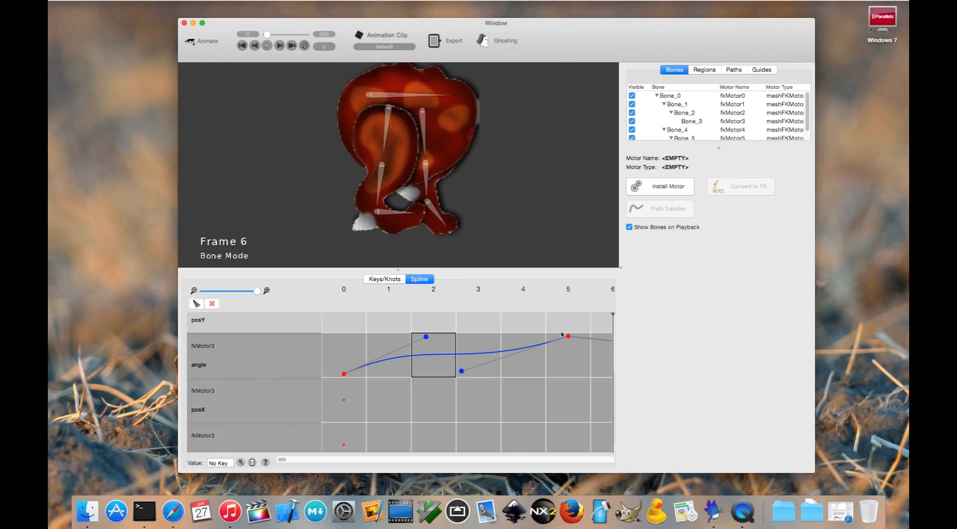
Smooth the angle curve between frames 5 and 13 by raising its first control point and lowering the second
{"action": "left_click_drag", "start_coordinate": [280, 459], "coordinate": [291, 459]}
{"action": "mouse_move", "coordinate": [417, 356]}
{"action": "left_mouse_down"}
{"action": "mouse_move", "coordinate": [419, 335]}
{"action": "mouse_move", "coordinate": [417, 368]}
{"action": "left_mouse_up"}
{"action": "left_click", "coordinate": [419, 357]}
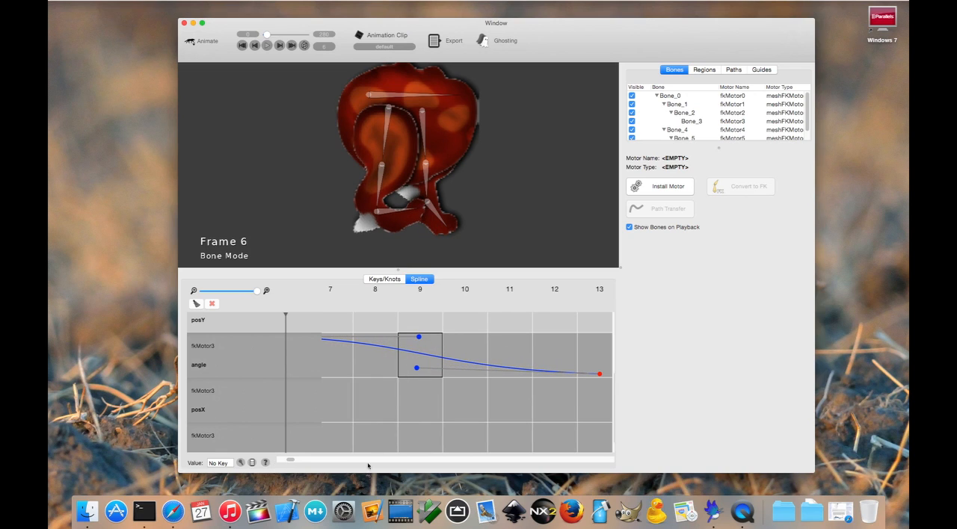
{"action": "left_click", "coordinate": [290, 462]}
{"action": "left_click_drag", "start_coordinate": [289, 461], "coordinate": [277, 461]}
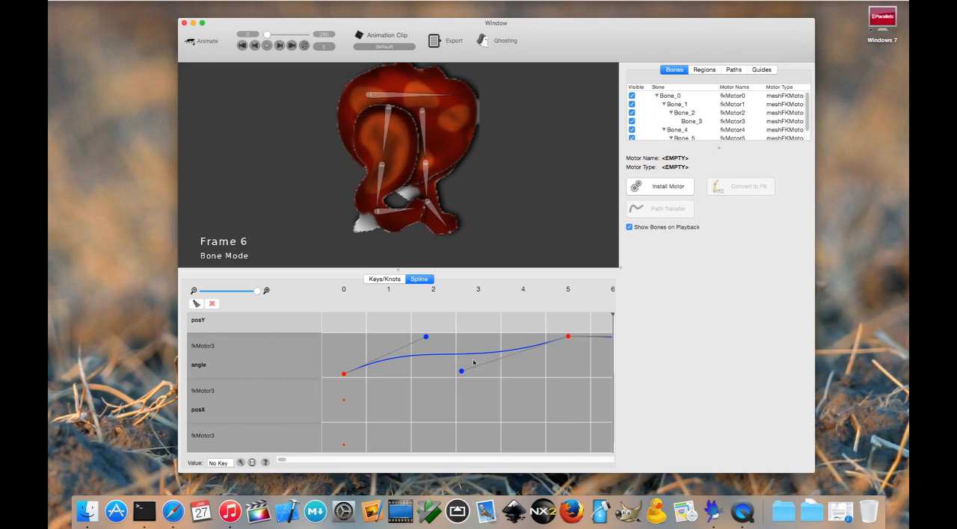